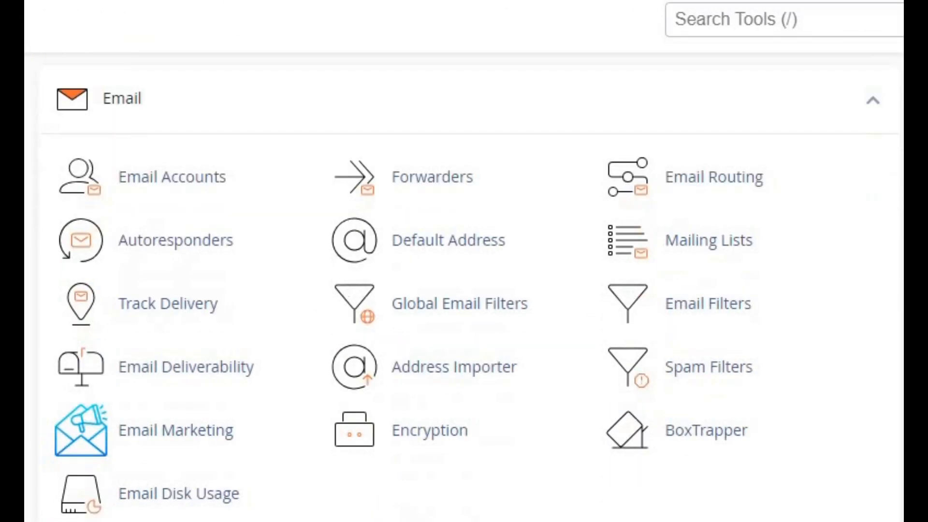
Open FTP Accounts under Files and enter 'example' as the new account's login name
{"action": "scroll", "coordinate": [464, 287], "scroll_direction": "down", "scroll_amount": 10}
{"action": "scroll", "coordinate": [464, 287], "scroll_direction": "down", "scroll_amount": 2}
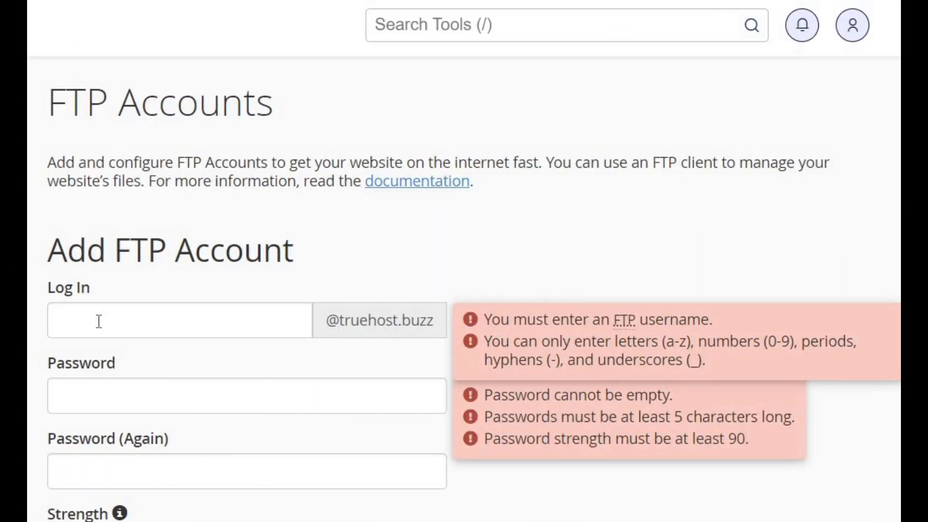
{"action": "left_click", "coordinate": [100, 320]}
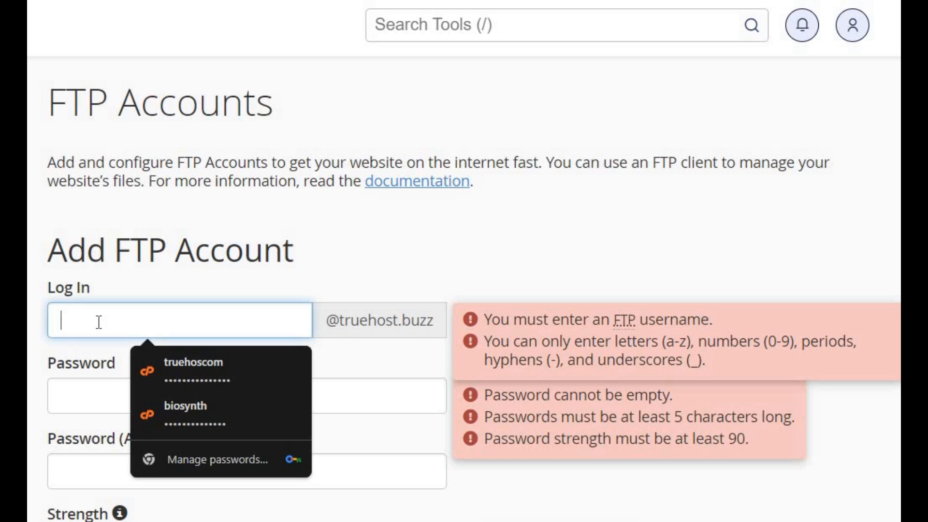
{"action": "type", "text": "example"}
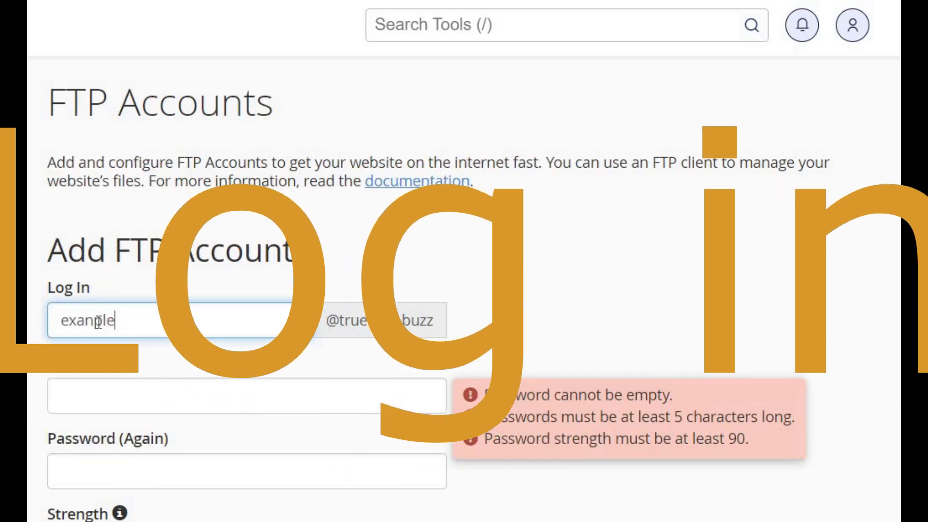
{"action": "left_click", "coordinate": [95, 322]}
{"action": "key", "text": "BackSpace"}
{"action": "type", "text": "m"}
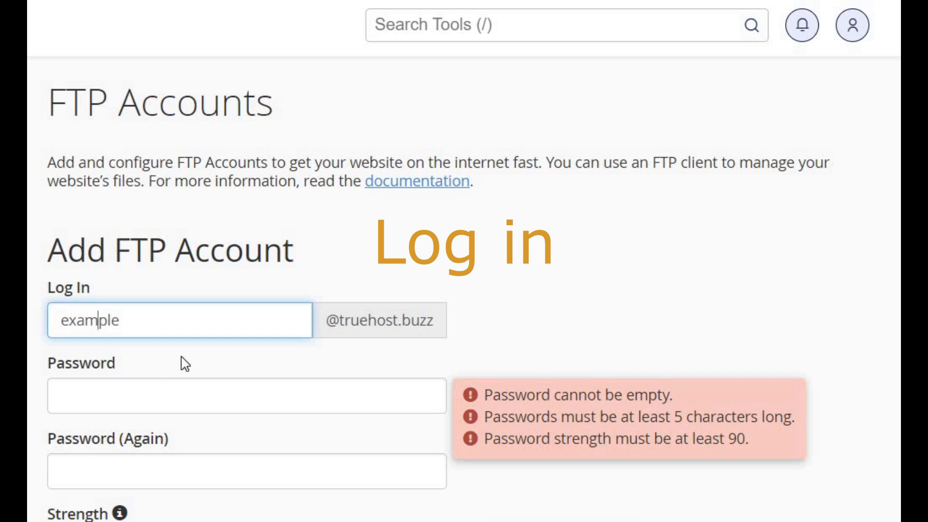
{"action": "scroll", "coordinate": [184, 363], "scroll_direction": "down", "scroll_amount": 3}
Enter a Very Strong (100/100) account password and start retyping it in Password (Again)
{"action": "left_click", "coordinate": [124, 263]}
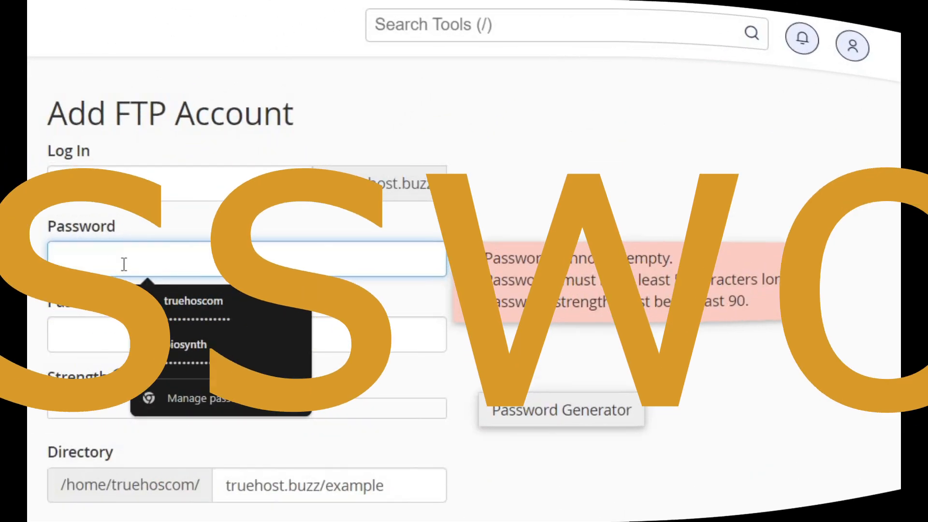
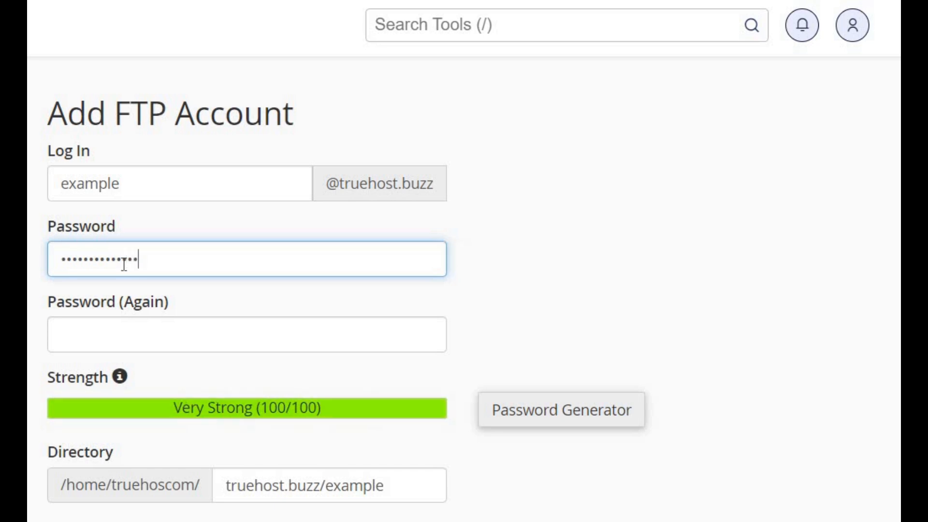
{"action": "left_click", "coordinate": [114, 331]}
{"action": "type", "text": "1•••••"}
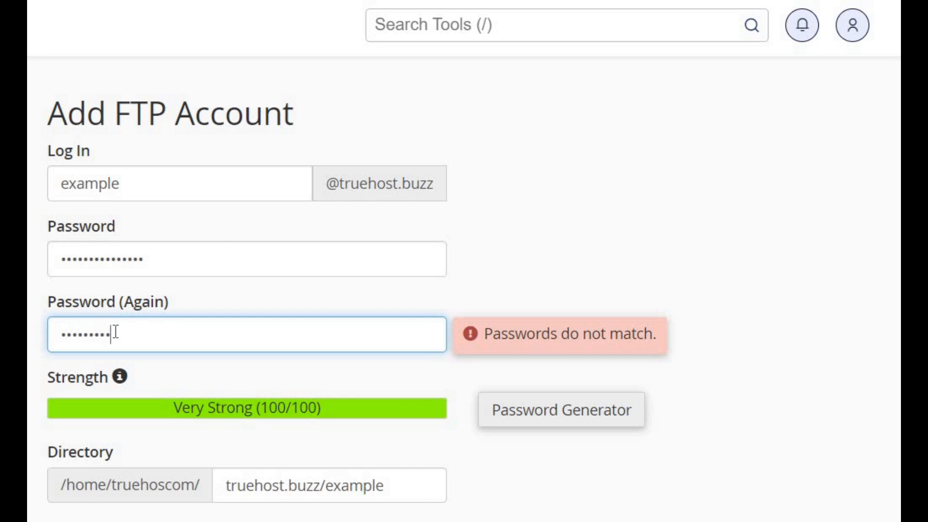
{"action": "type", "text": "•••"}
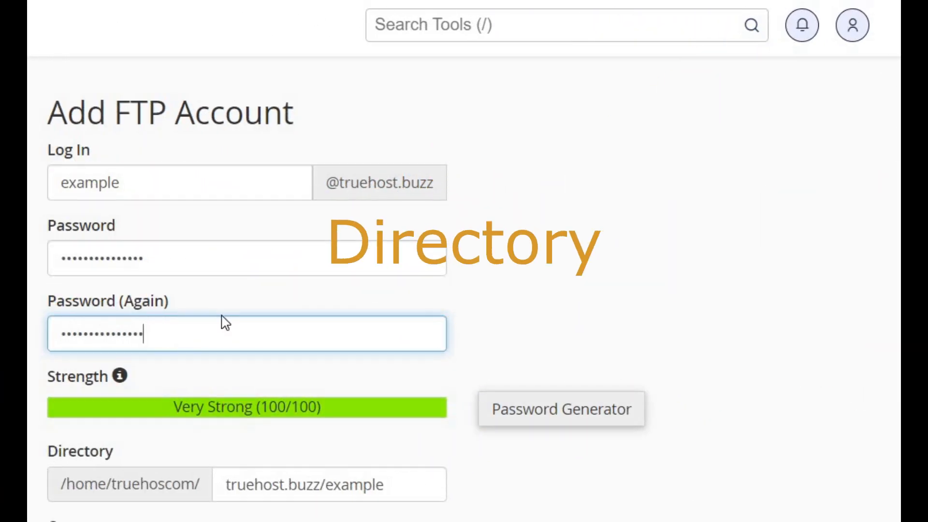
Keep the truehost.buzz/example home directory and change the quota from 2000 to 500 MB
{"action": "scroll", "coordinate": [225, 321], "scroll_direction": "down", "scroll_amount": 3}
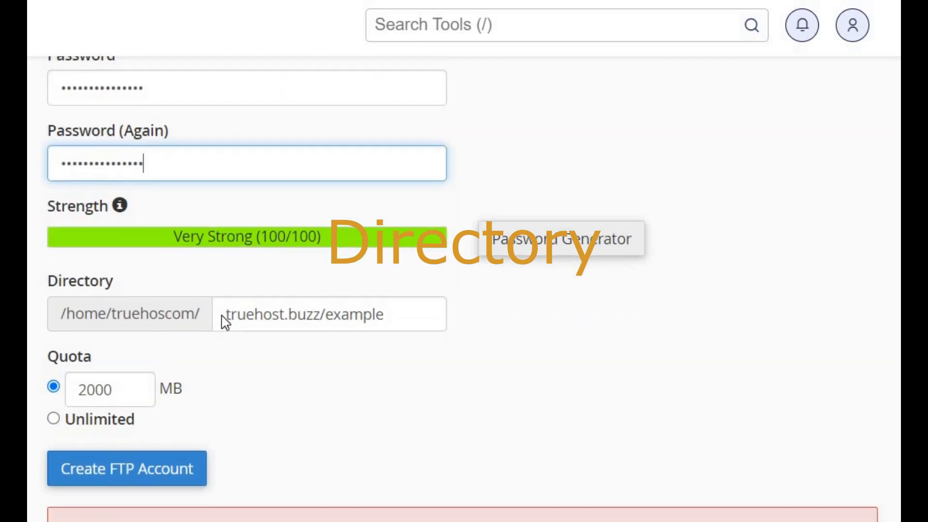
{"action": "scroll", "coordinate": [225, 323], "scroll_direction": "down", "scroll_amount": 2}
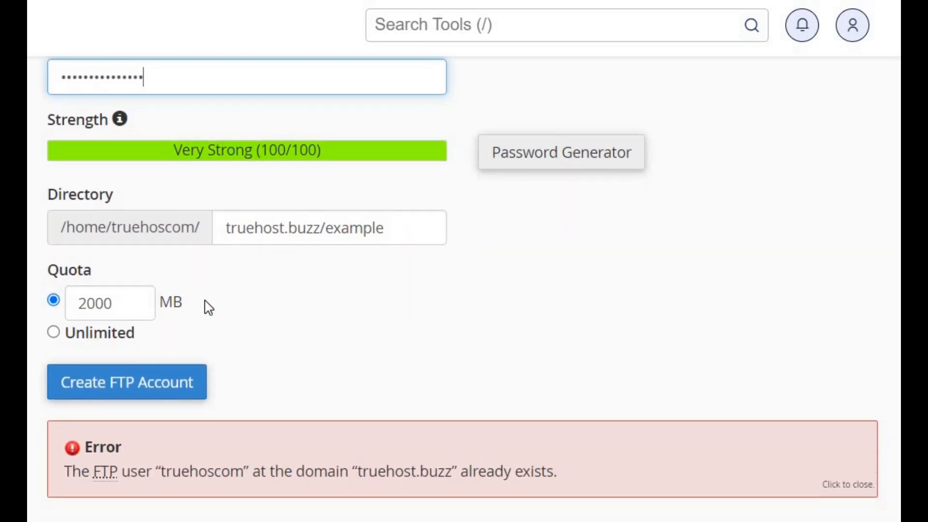
{"action": "left_click", "coordinate": [253, 229]}
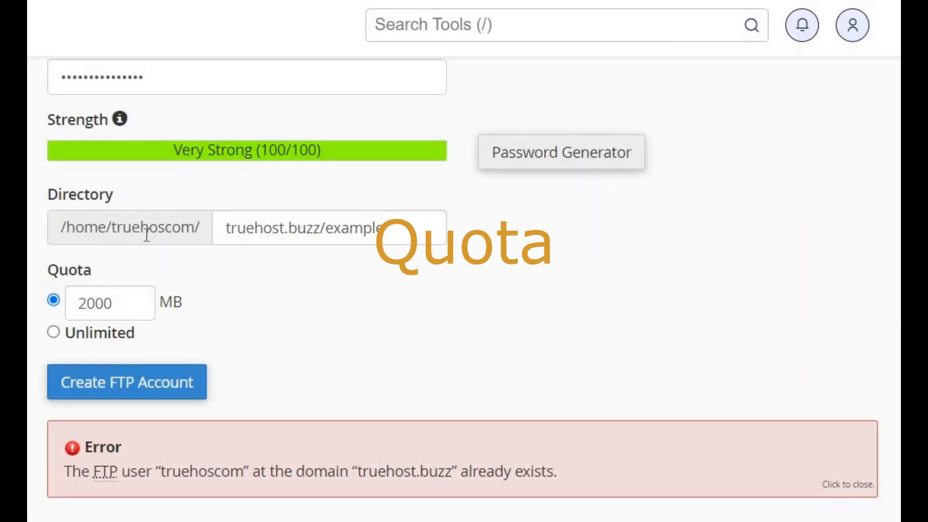
{"action": "scroll", "coordinate": [146, 235], "scroll_direction": "down", "scroll_amount": 2}
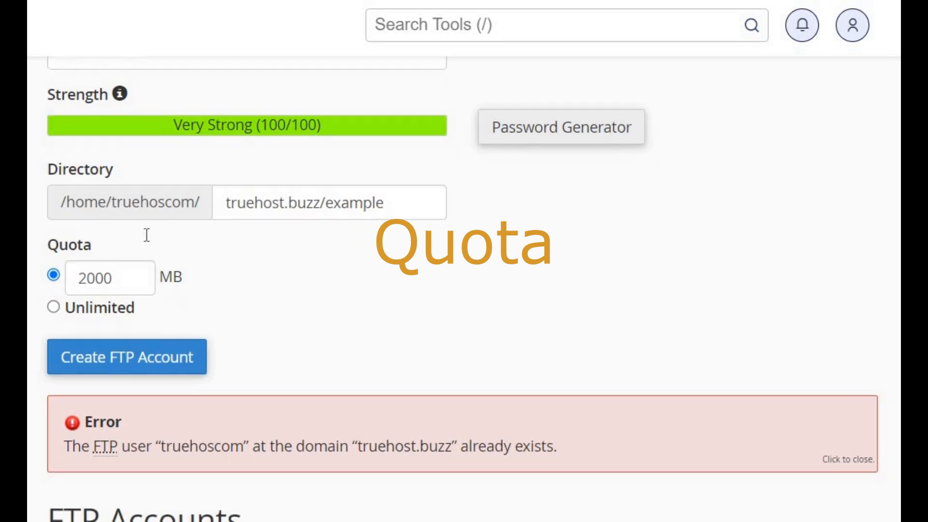
{"action": "double_click", "coordinate": [98, 236]}
{"action": "type", "text": "500"}
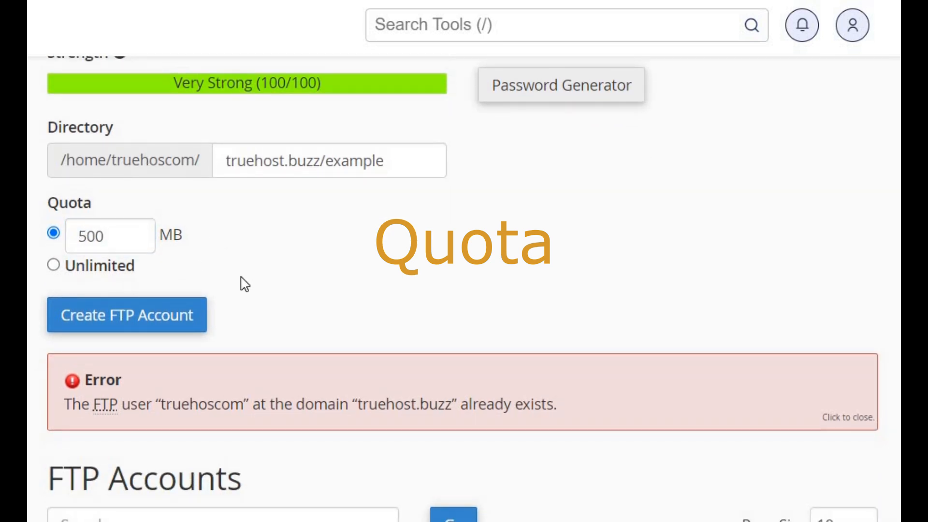
{"action": "scroll", "coordinate": [245, 284], "scroll_direction": "down", "scroll_amount": 2}
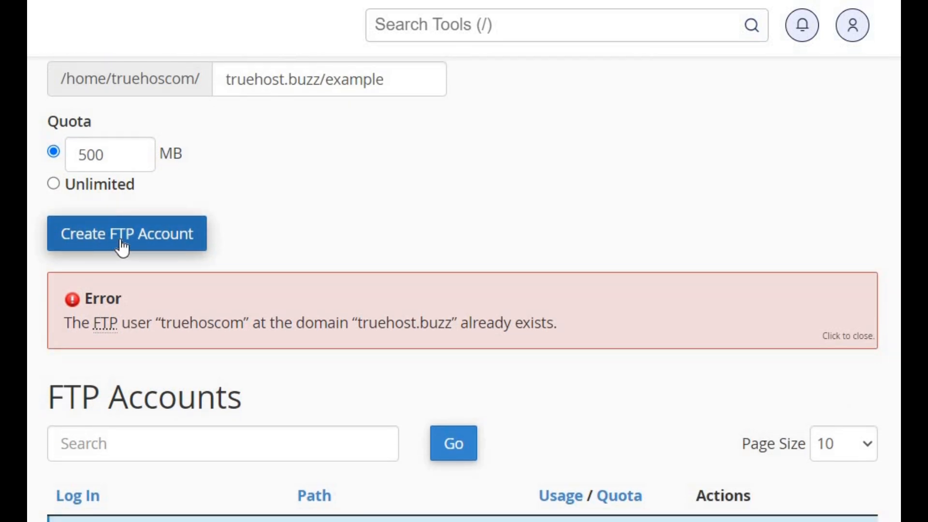
Create the example FTP account and check it appears in the FTP Accounts list
{"action": "left_click", "coordinate": [120, 246]}
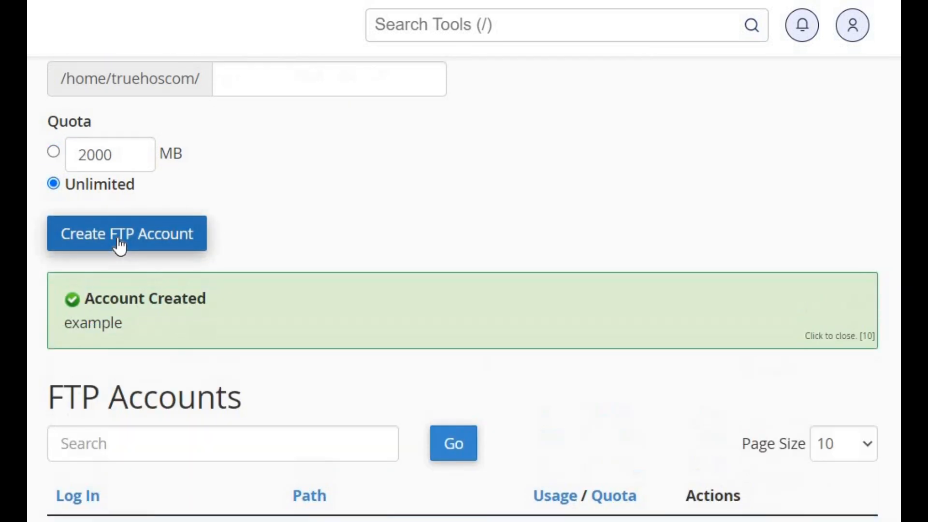
{"action": "scroll", "coordinate": [254, 300], "scroll_direction": "down", "scroll_amount": 2}
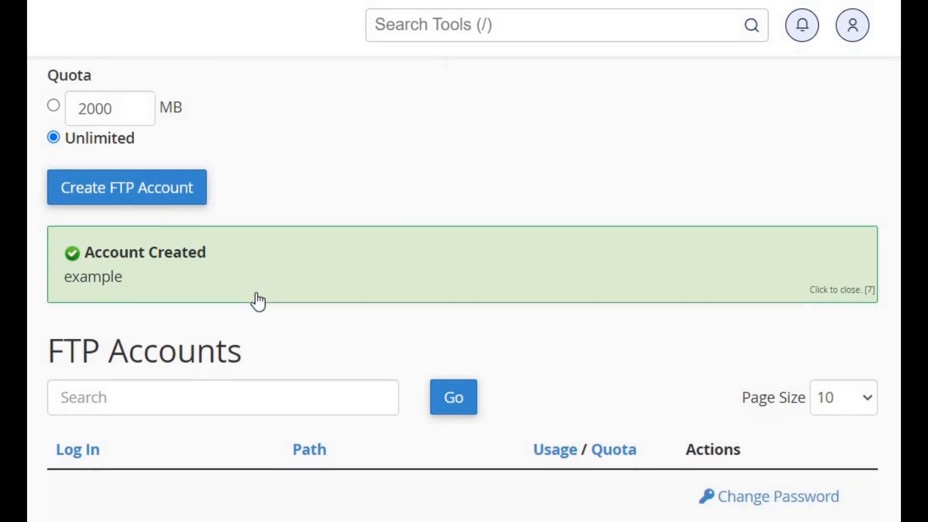
{"action": "scroll", "coordinate": [230, 290], "scroll_direction": "down", "scroll_amount": 1}
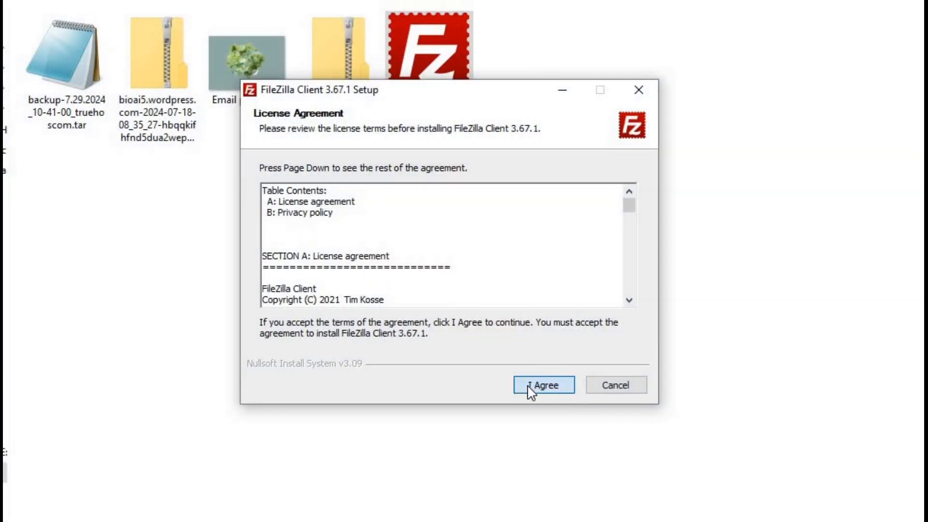
Install FileZilla Client 3.67.1, agreeing to the licence and accepting the Opera offer
{"action": "left_click", "coordinate": [532, 388]}
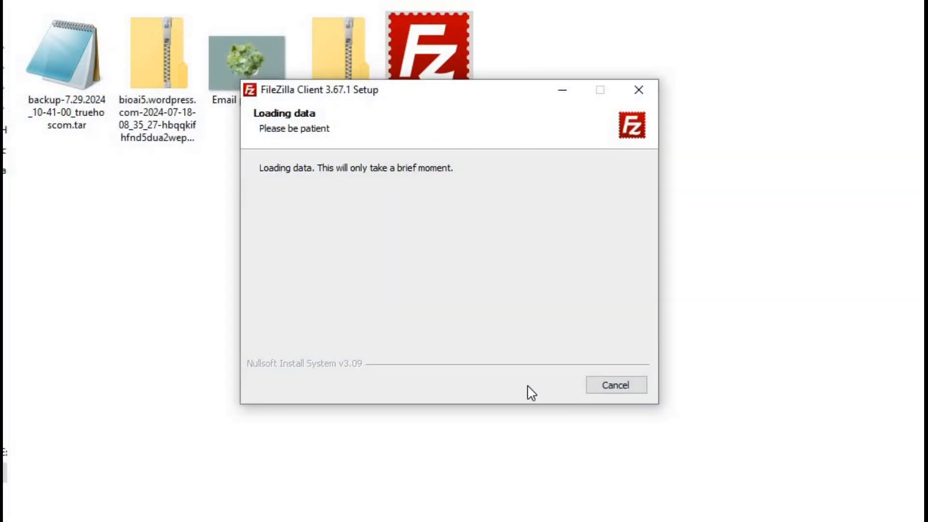
{"action": "left_click", "coordinate": [265, 347]}
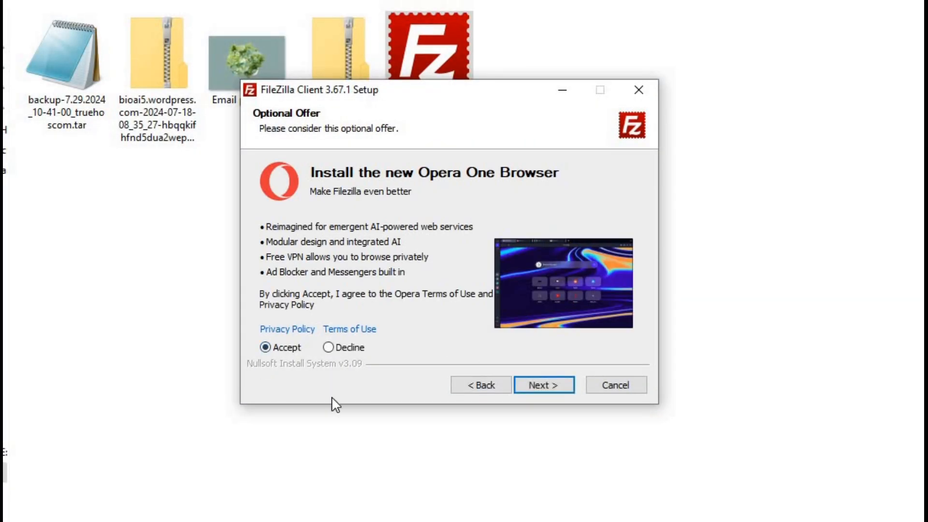
{"action": "left_click", "coordinate": [538, 382]}
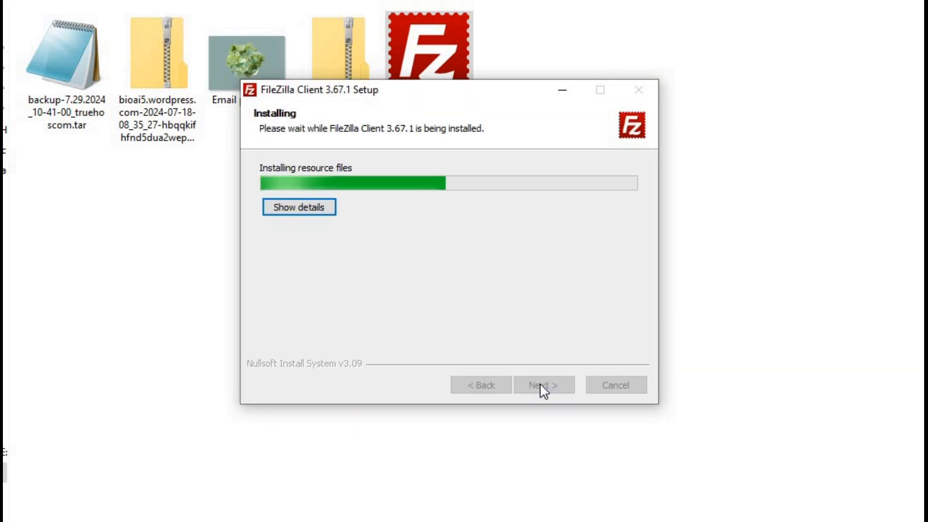
{"action": "left_click", "coordinate": [534, 385]}
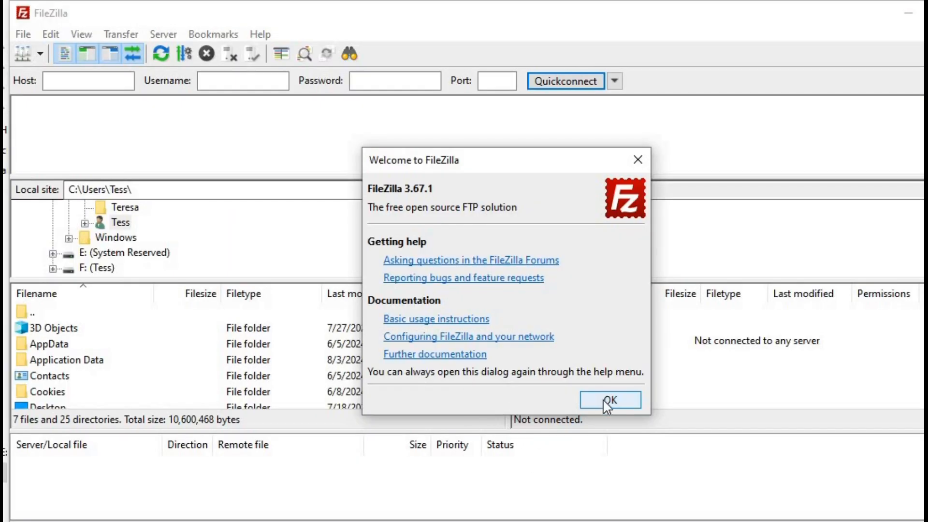
Quickconnect FileZilla to truehost.buzz with the new FTP account's username and password, Port left empty
{"action": "left_click", "coordinate": [609, 401]}
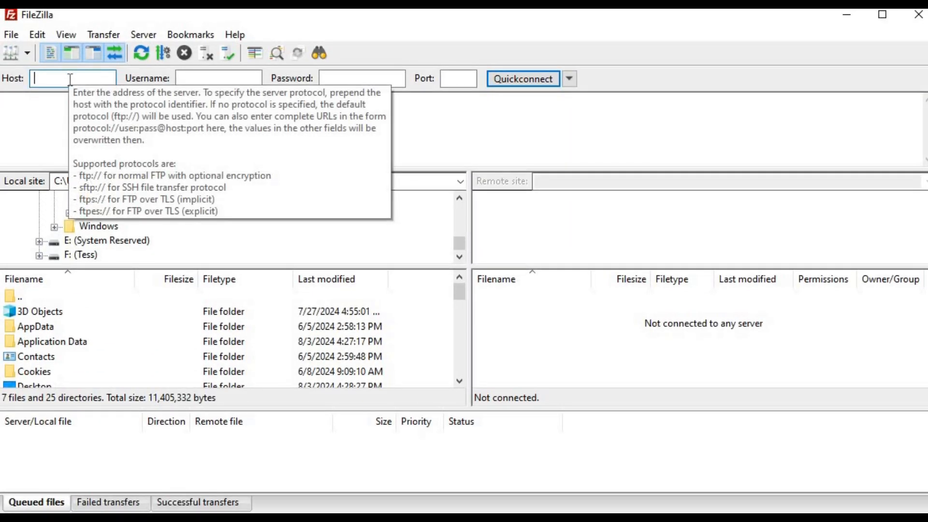
{"action": "type", "text": "truehost.buzz"}
{"action": "left_click", "coordinate": [201, 77]}
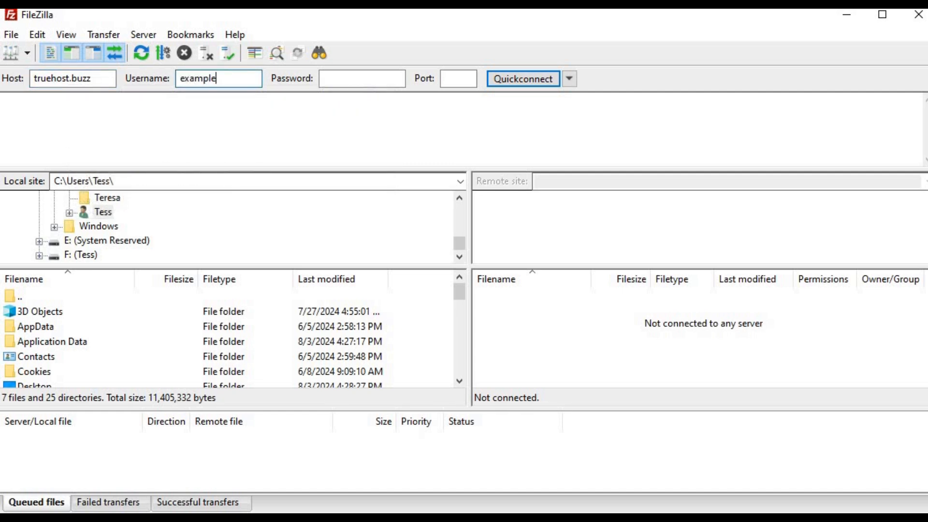
{"action": "left_click", "coordinate": [358, 75]}
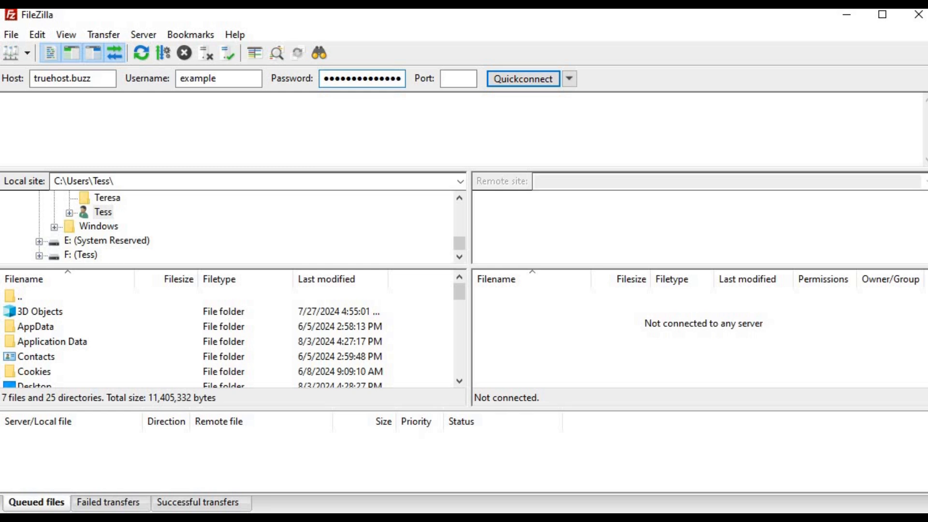
{"action": "left_click", "coordinate": [457, 78]}
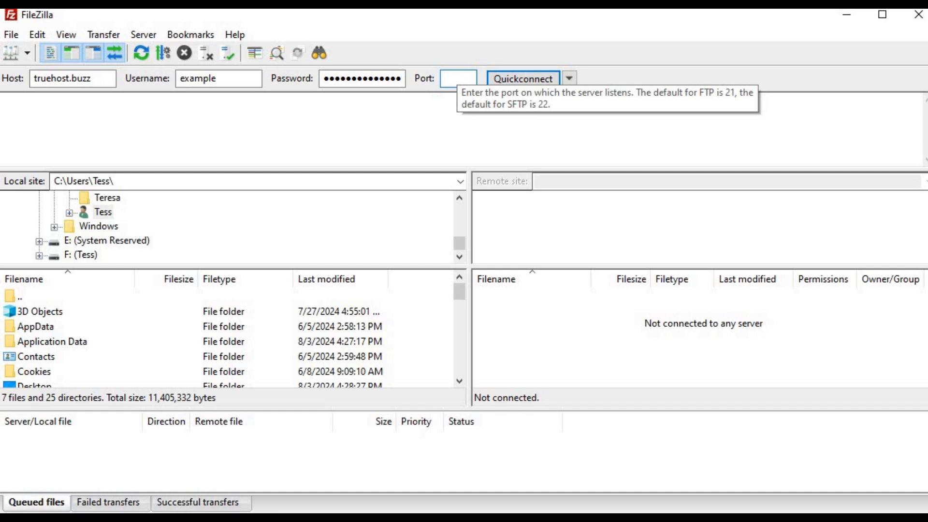
{"action": "left_click", "coordinate": [512, 81]}
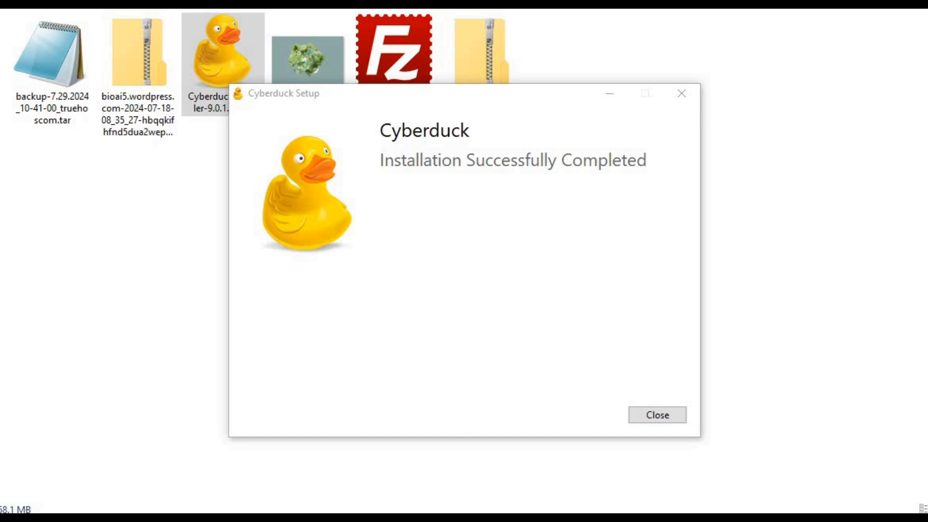
Launch Cyberduck and fill a new connection with server truehost.buzz and the account's username
{"action": "left_click", "coordinate": [657, 414]}
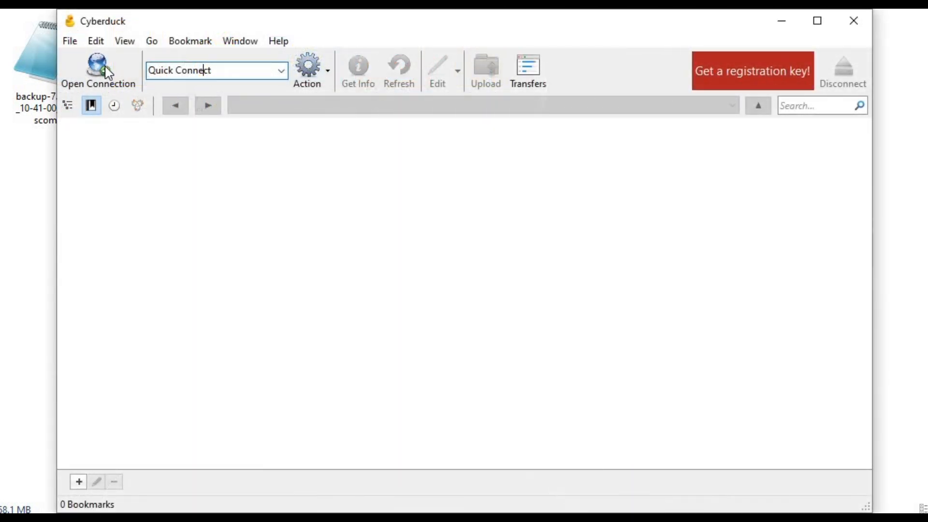
{"action": "left_click", "coordinate": [100, 70]}
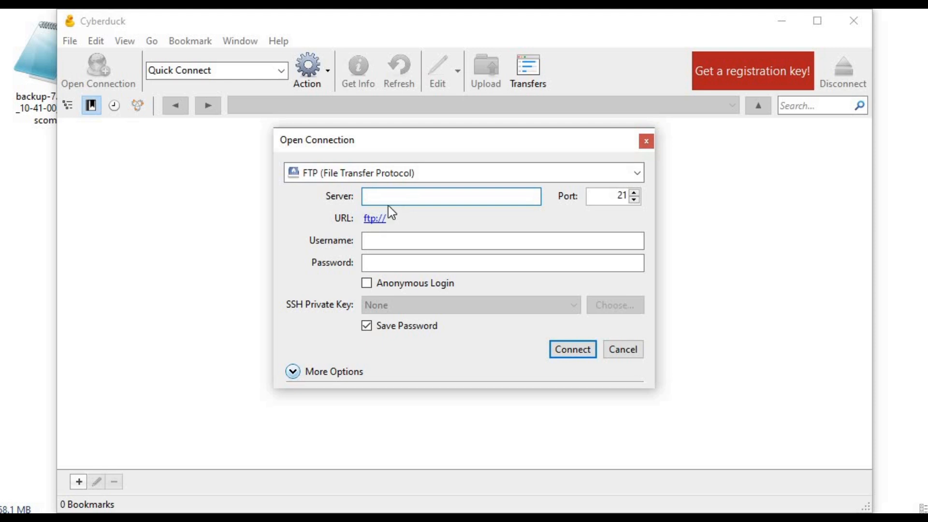
{"action": "type", "text": "treuehost"}
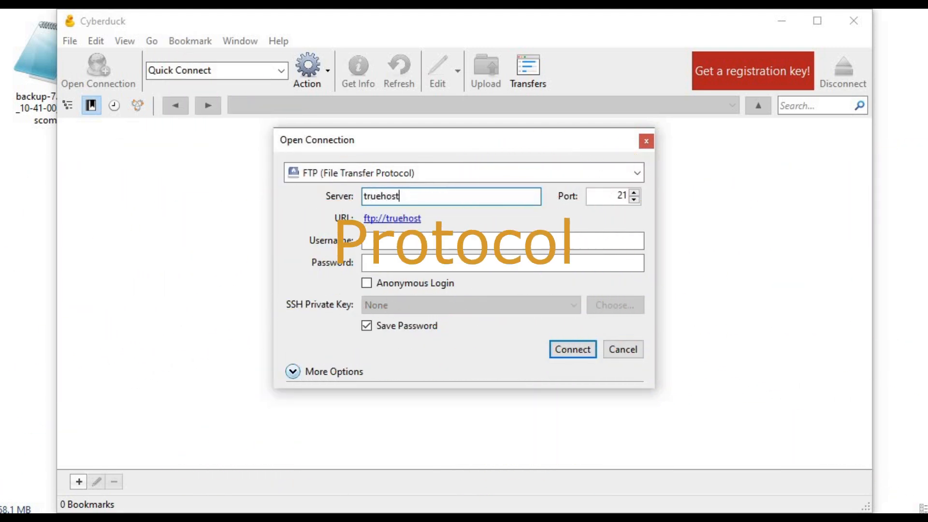
{"action": "type", "text": ".buzz"}
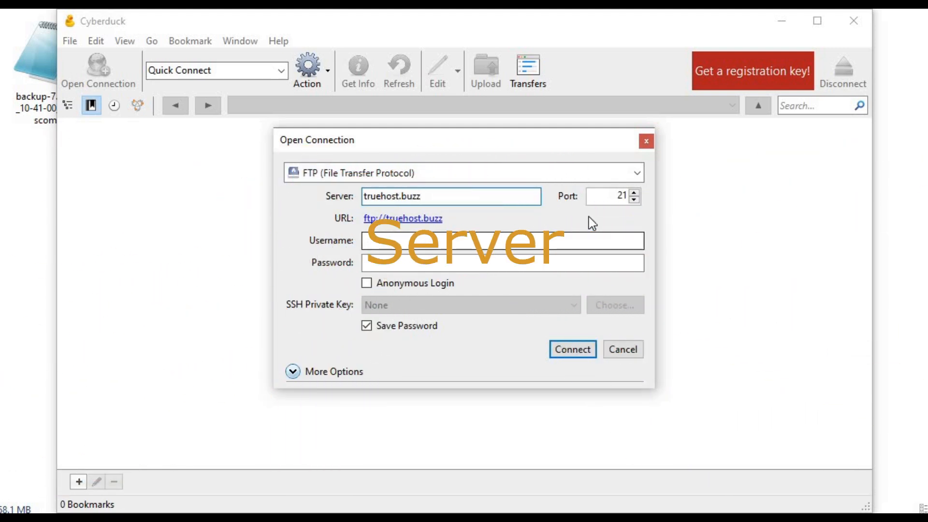
{"action": "left_click", "coordinate": [391, 242]}
{"action": "type", "text": "eample"}
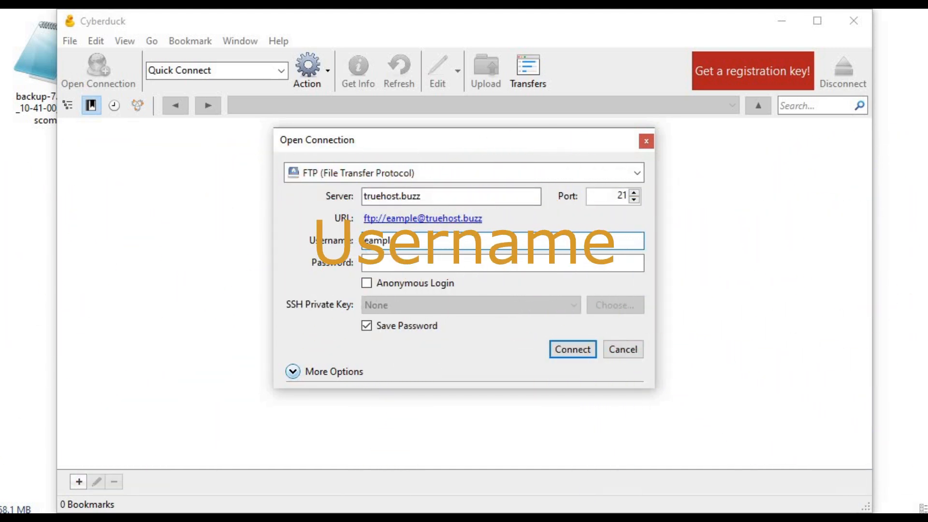
{"action": "type", "text": "a"}
{"action": "key", "text": "BackSpace"}
{"action": "type", "text": "x"}
Enter the account password, connect, and continue past the Unsecured FTP warning
{"action": "left_click", "coordinate": [393, 268]}
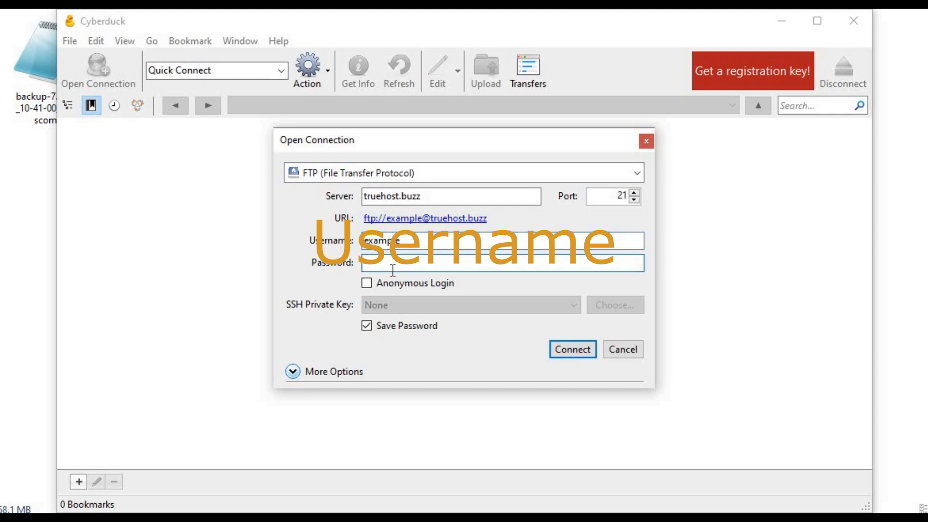
{"action": "type", "text": "•••••••"}
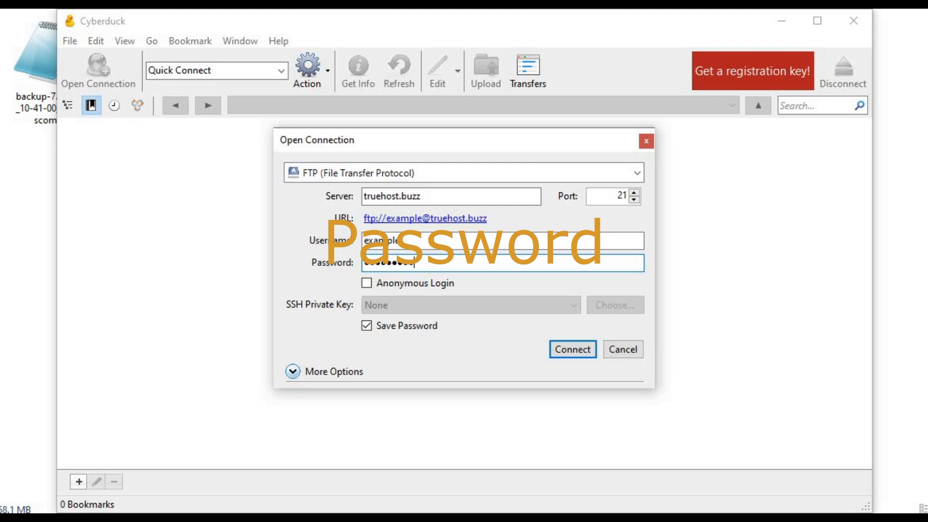
{"action": "type", "text": "•"}
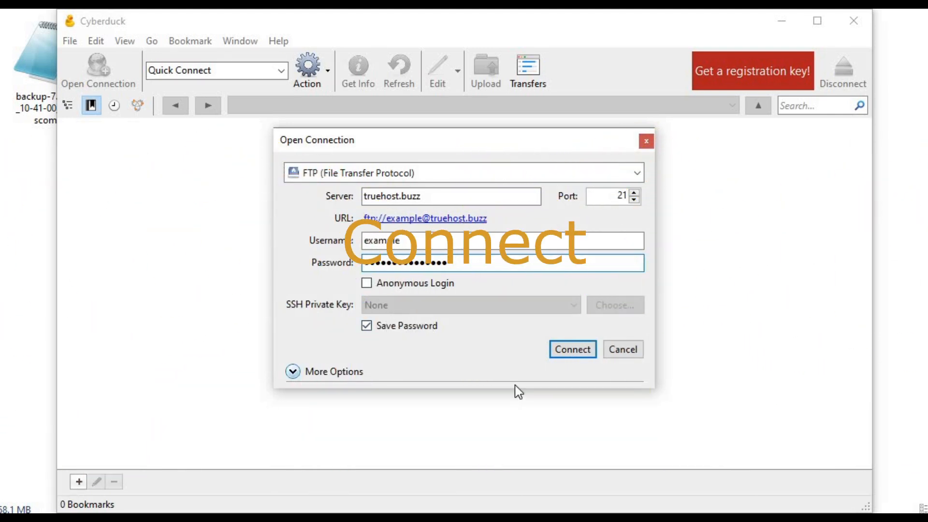
{"action": "left_click", "coordinate": [566, 352]}
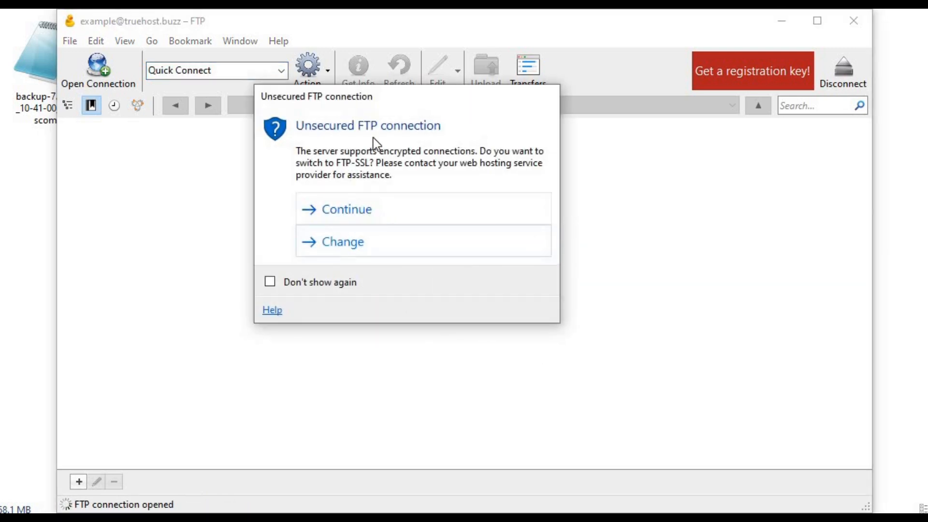
{"action": "left_click", "coordinate": [335, 202]}
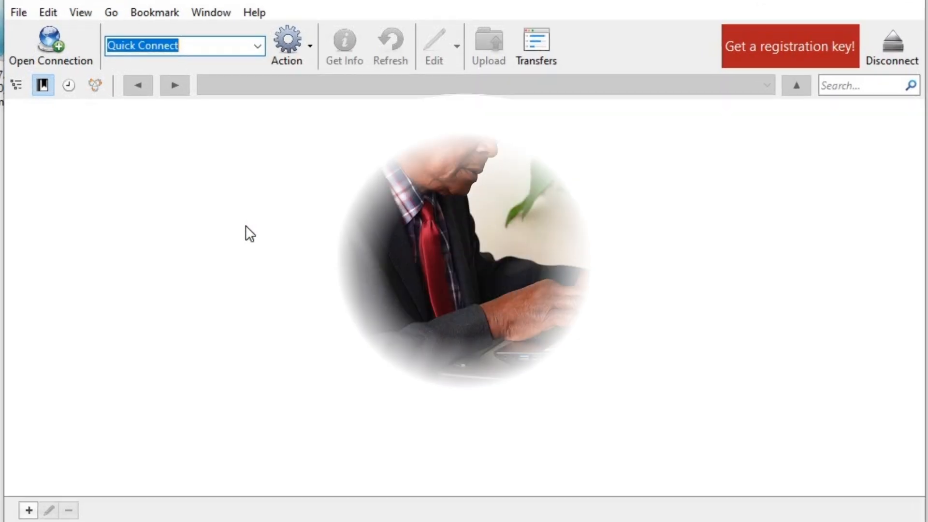